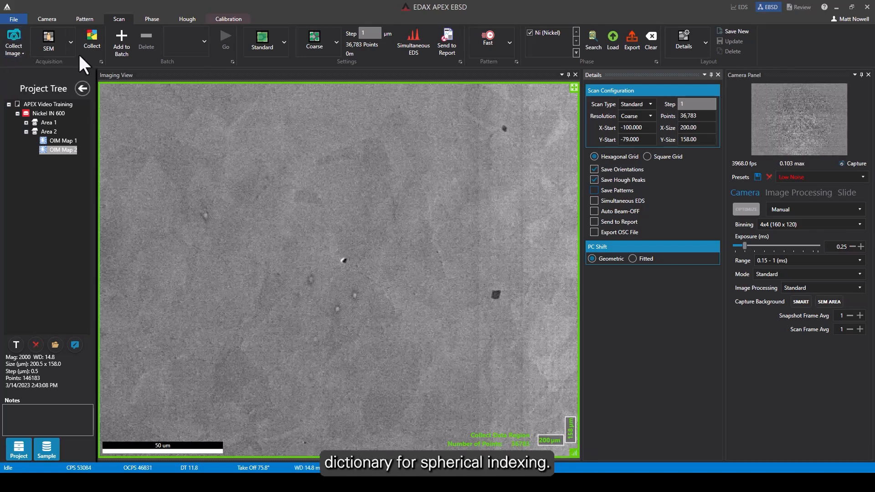
Collect a fresh SEM image, then enable Simultaneous EDS and Save Patterns for the coarse scan.
left_click(8, 37)
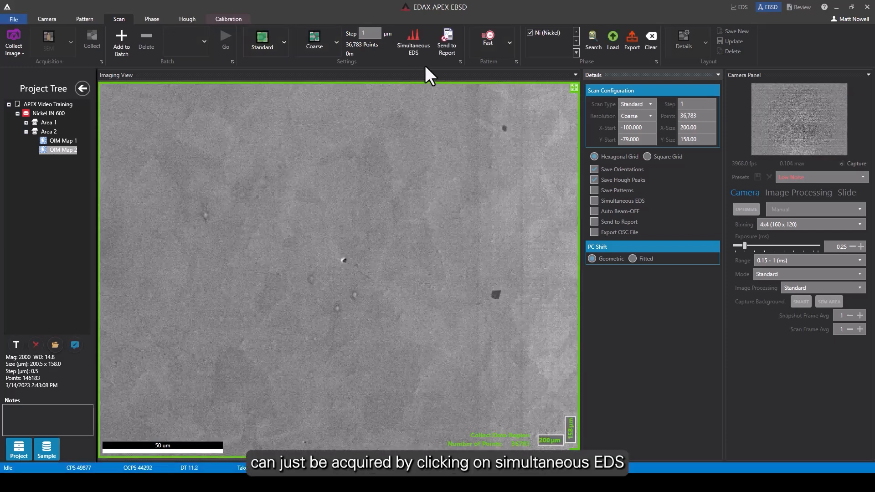
left_click(414, 42)
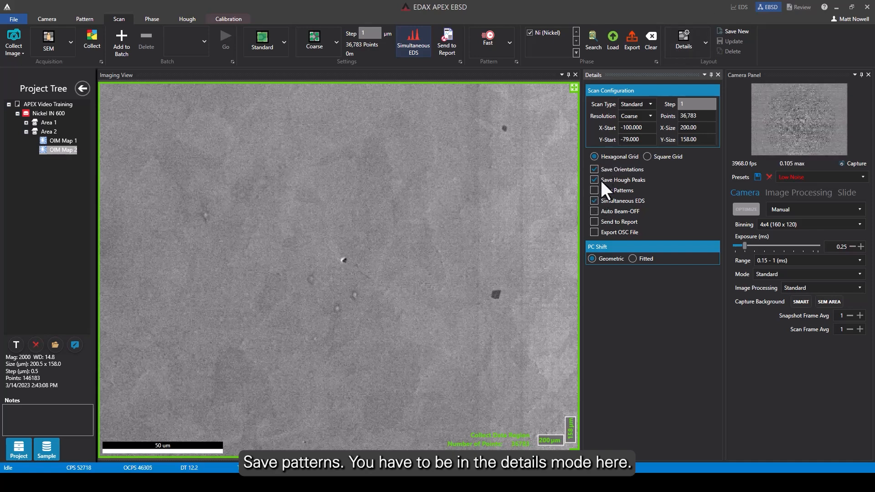
left_click(594, 190)
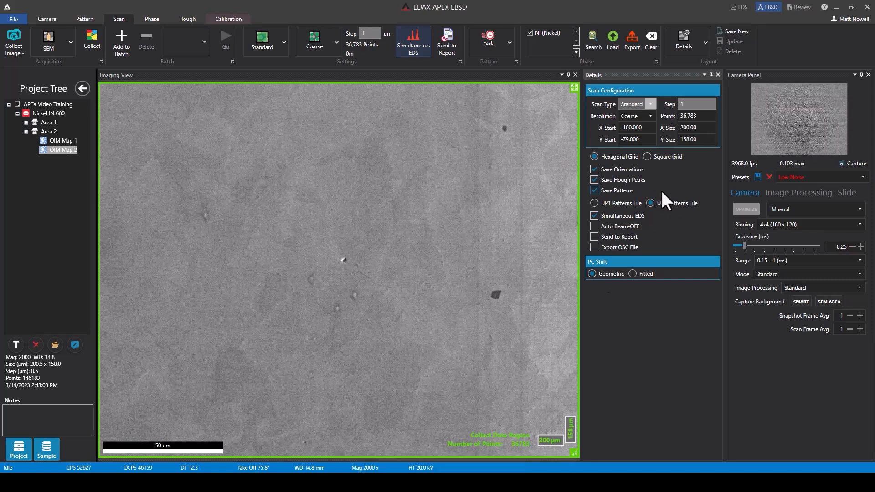
Start the scan collection with nickel, iron, chromium, sulfur, oxygen, silicon and molybdenum as the possible EDS elements.
left_click(92, 40)
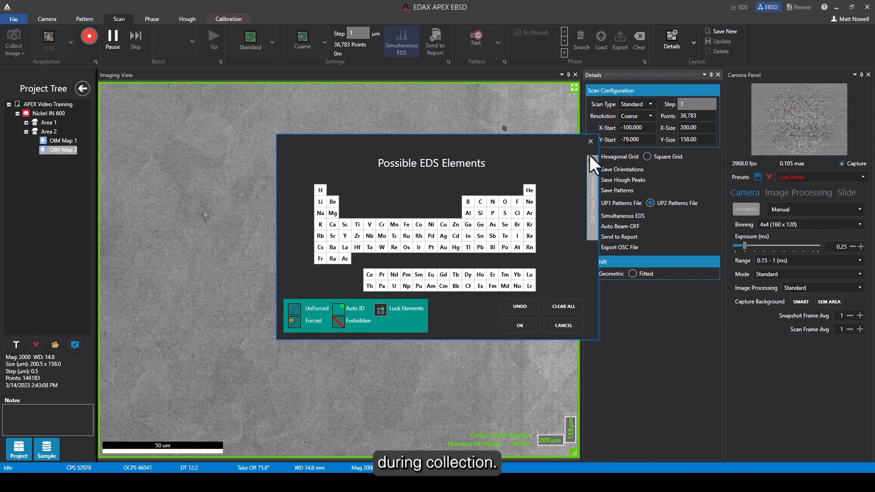
left_click(431, 225)
left_click(383, 224)
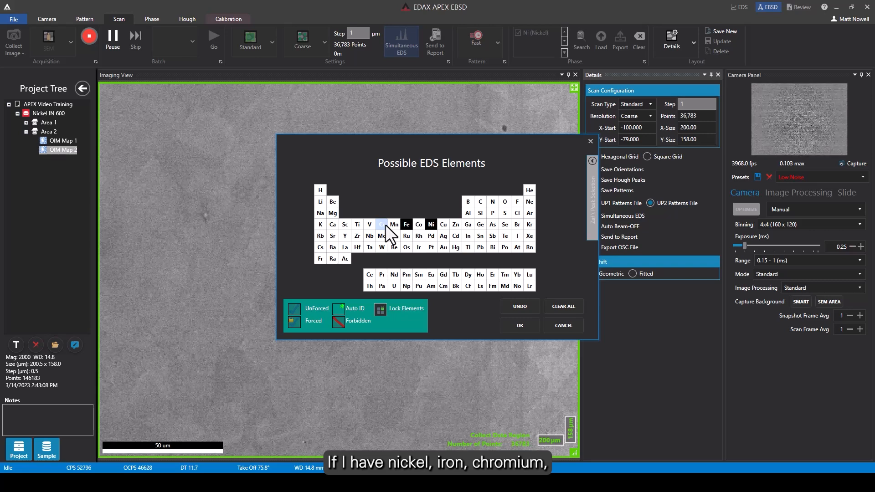
left_click(505, 214)
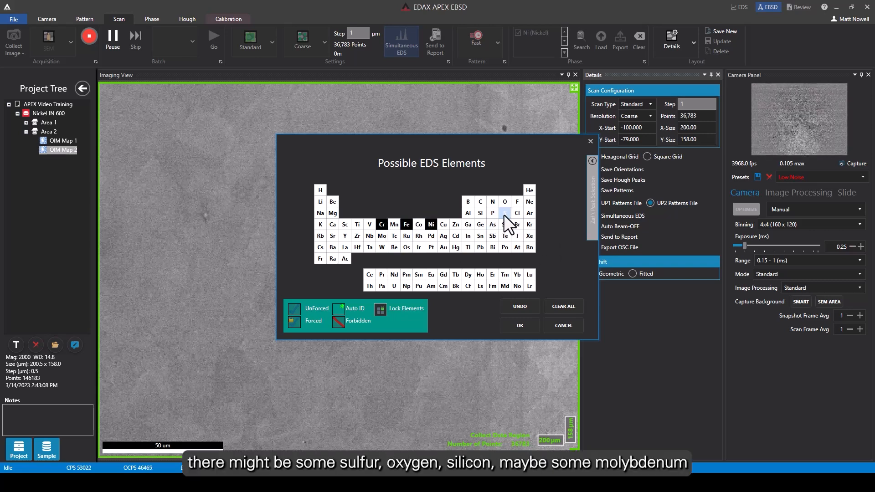
left_click(382, 236)
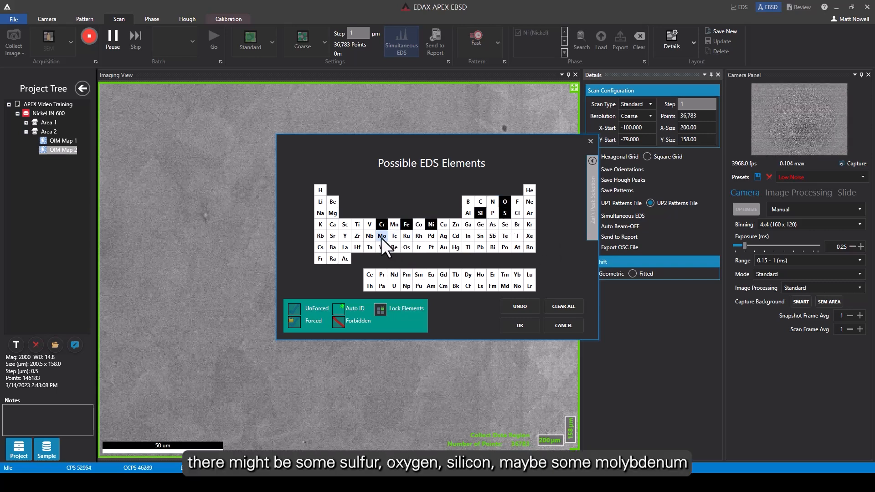
left_click(521, 325)
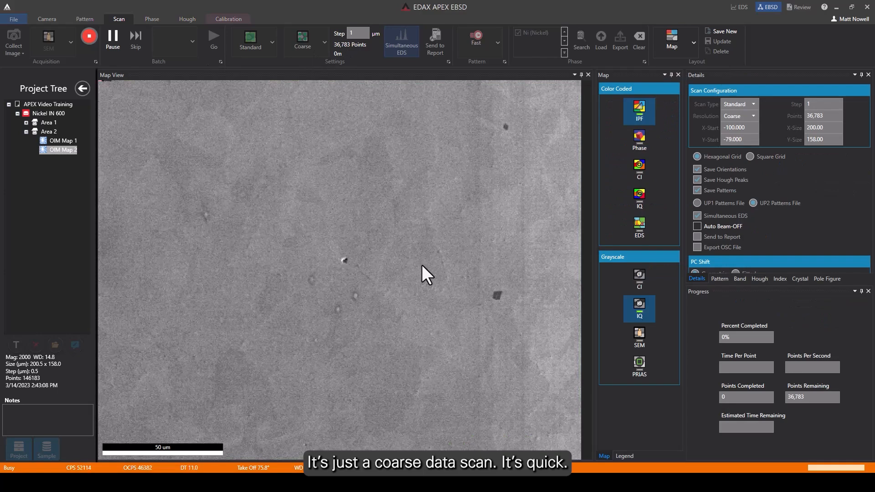
Display the live EDS map with its element list during collection, and dismiss the scan statistics once the scan finishes.
left_click(639, 225)
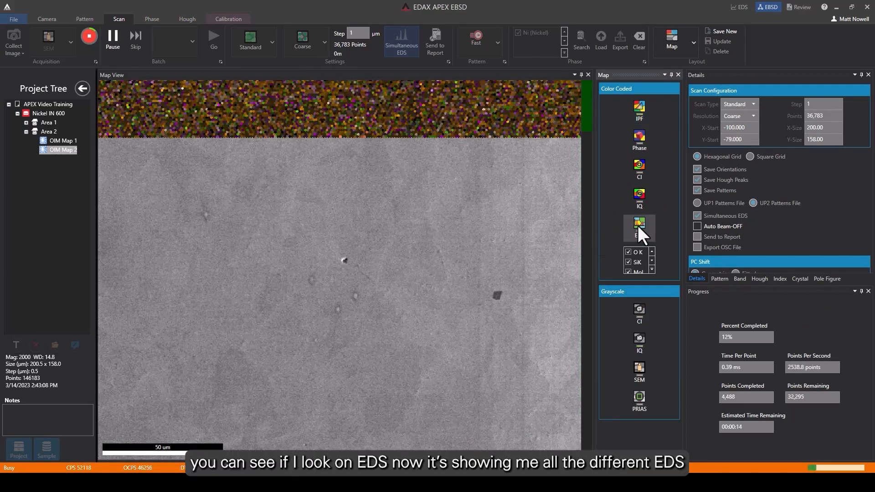
left_click(652, 270)
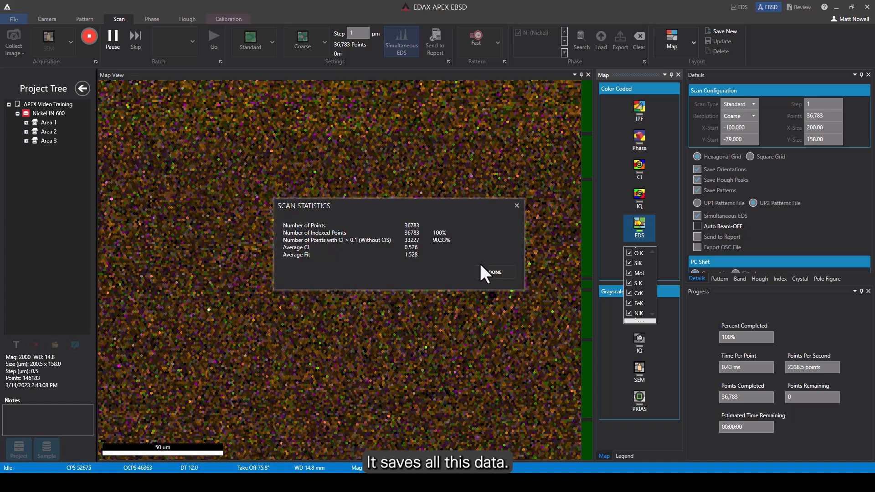
left_click(493, 272)
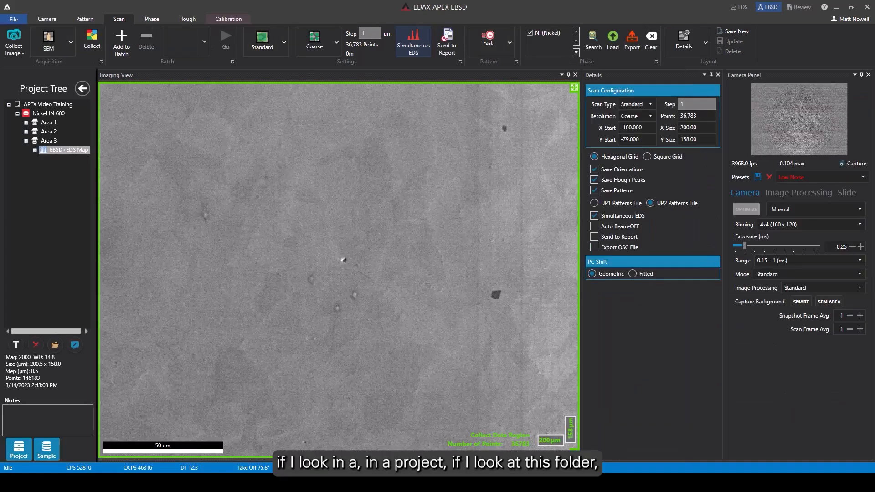
Switch to File Explorer and check the saved scan and pattern files in the EDAX APEX folder on drive E:, showing their full names.
right_click(232, 482)
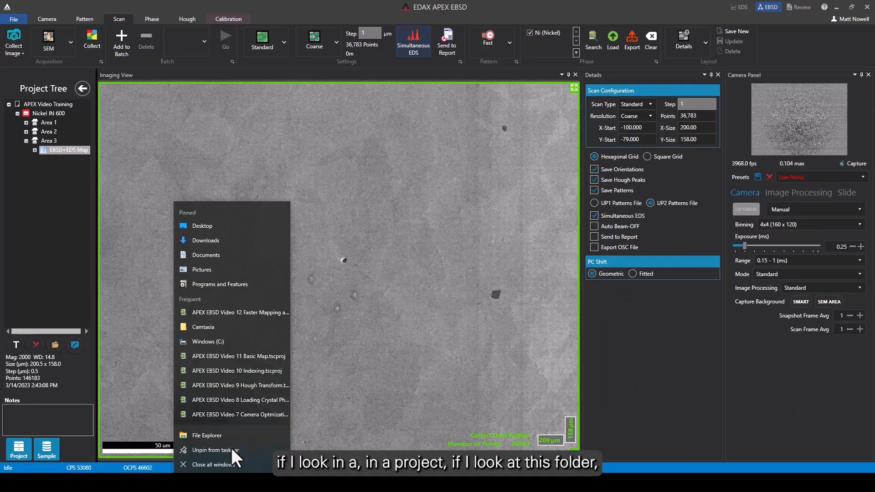
left_click(204, 433)
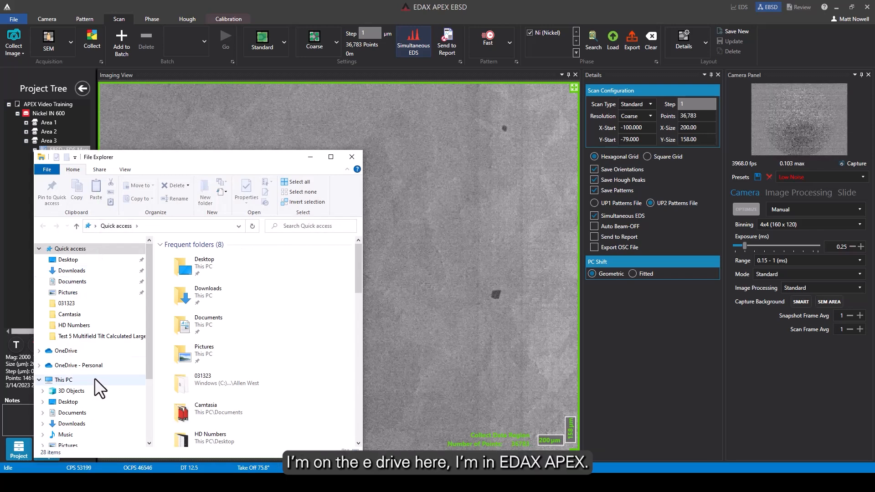
scroll(94, 378, "down", 3)
left_click(73, 383)
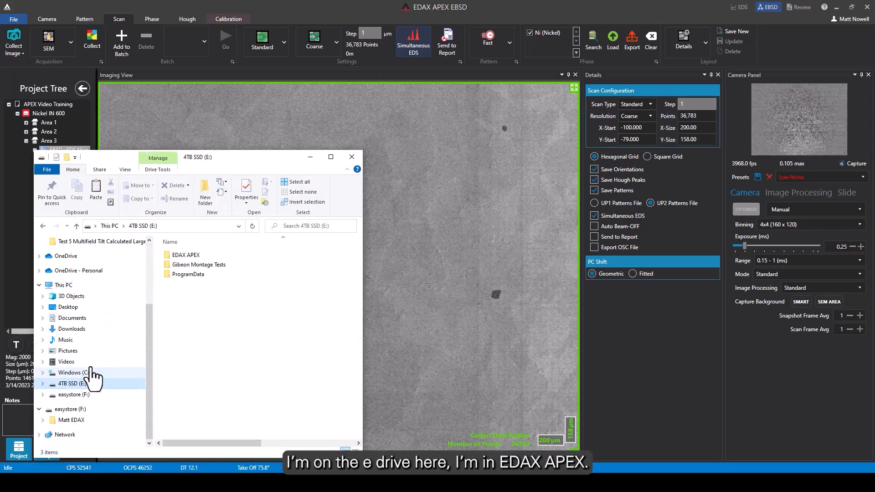
double_click(192, 253)
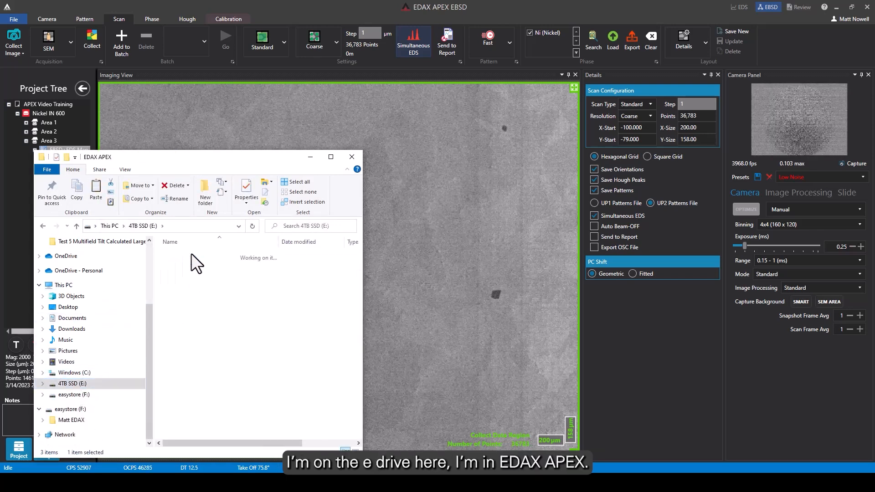
left_click(331, 157)
left_click_drag(245, 86, 337, 87)
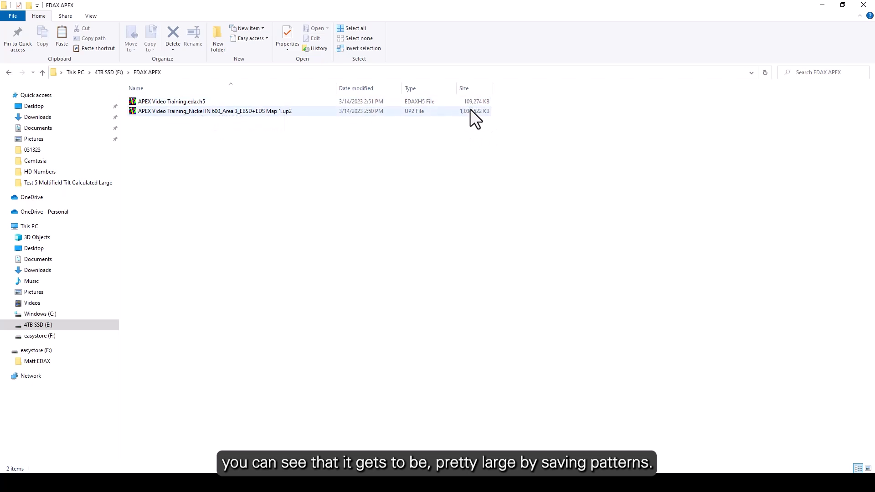
left_click(822, 6)
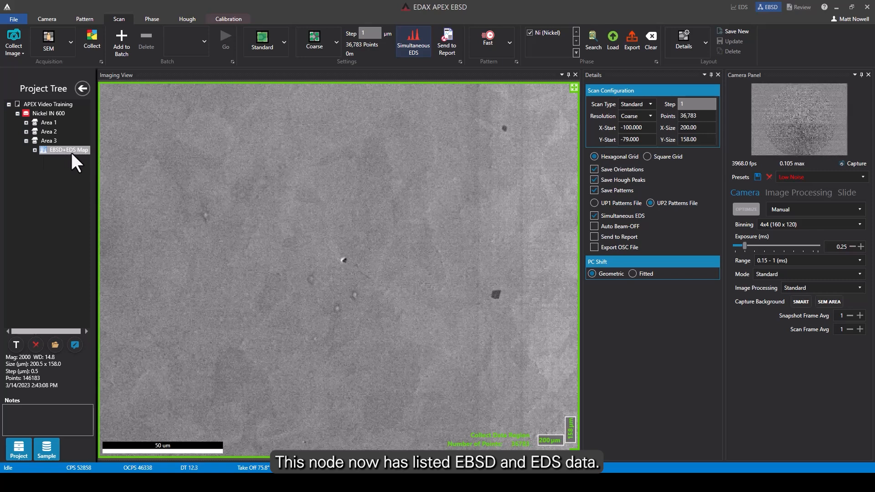
Expand the EBSD+EDS map under Area 3, open it in OIM Analysis and review its dataset summary.
left_click(35, 150)
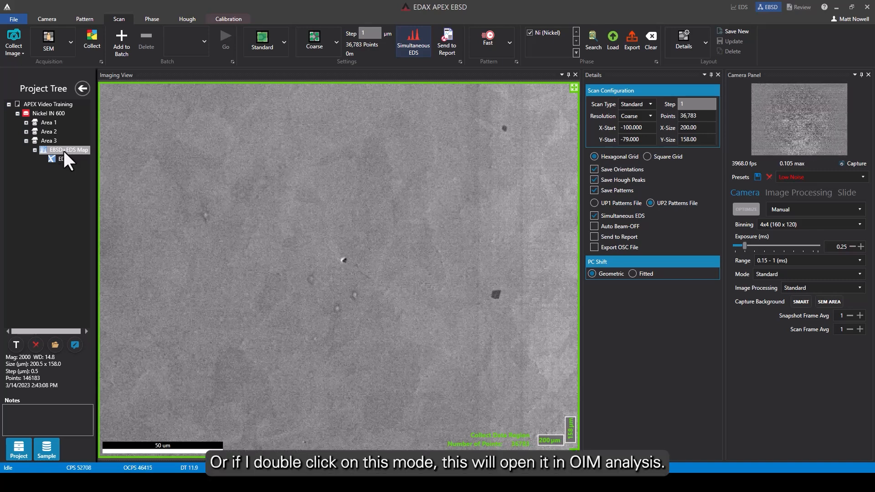
double_click(64, 151)
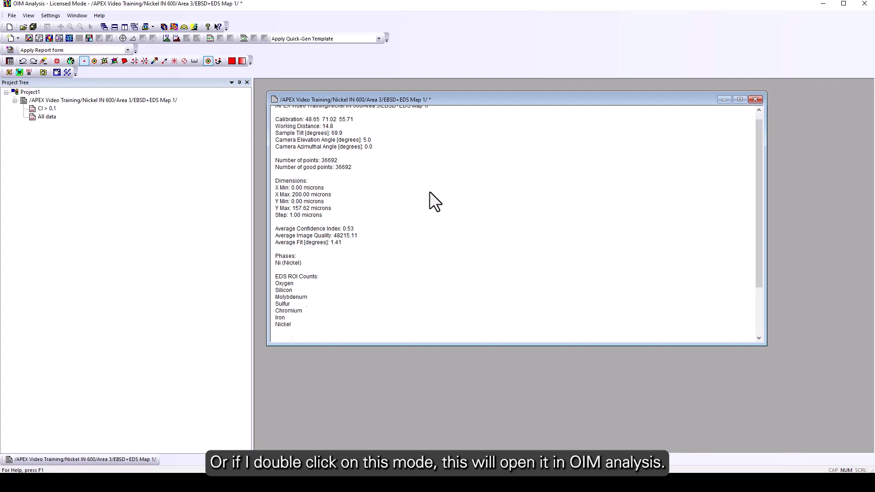
scroll(431, 193, "down", 2)
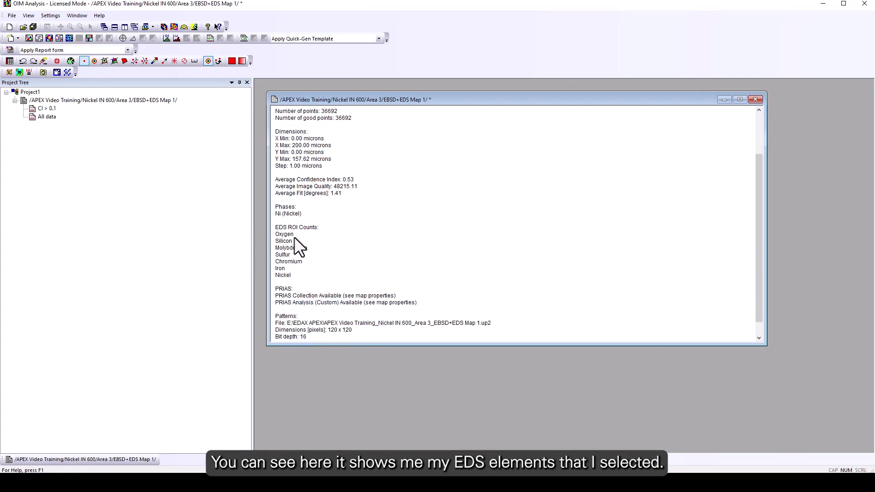
Generate EDS maps for all collected elements and bring the iron, chromium and molybdenum maps forward.
left_click(89, 39)
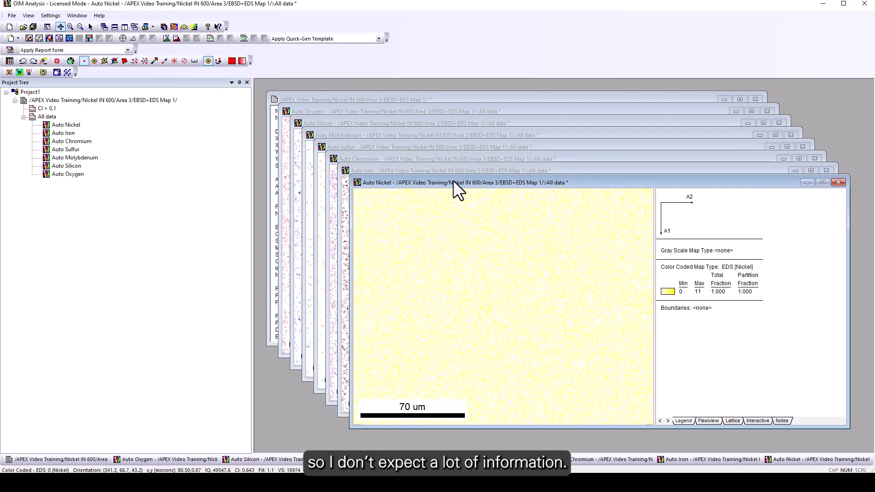
left_click(426, 169)
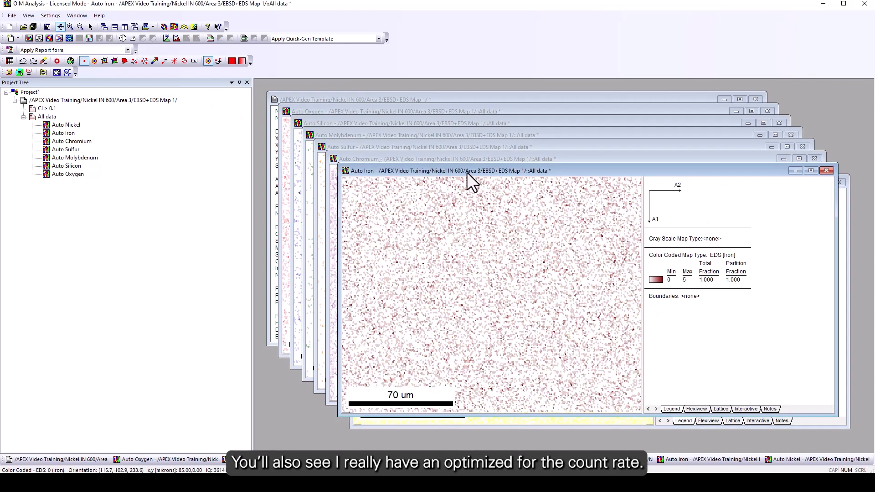
left_click(458, 157)
left_click(447, 135)
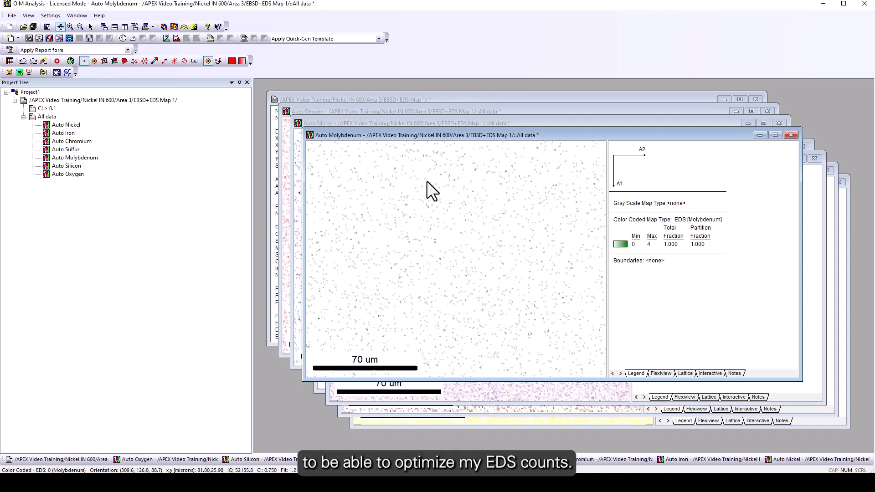
Reopen the dataset summary and examine its saved patterns section.
left_click(72, 100)
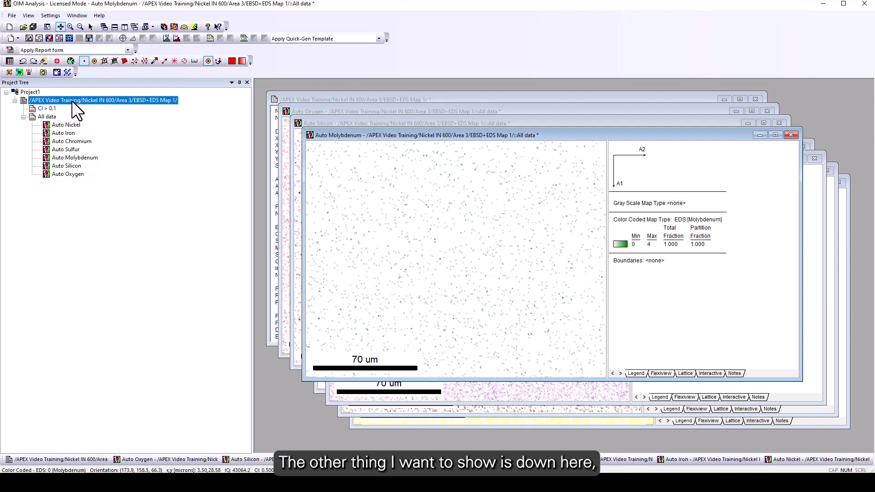
right_click(72, 100)
left_click(126, 151)
scroll(408, 297, "down", 2)
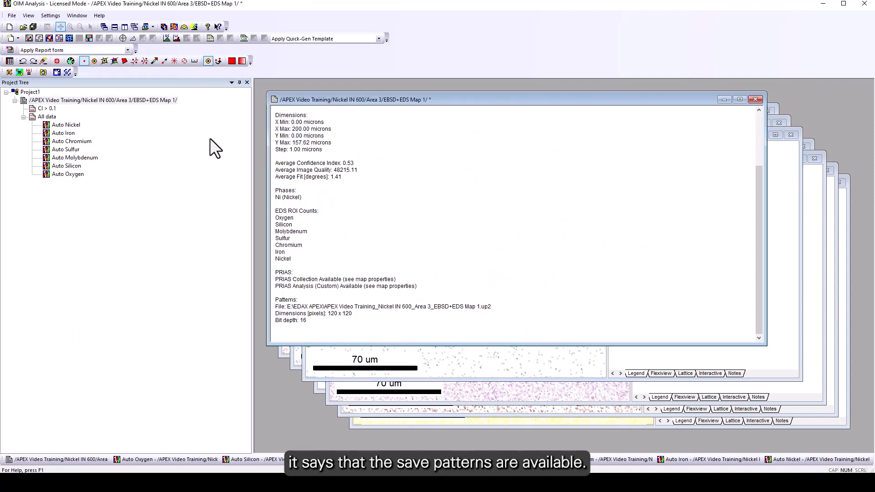
Create an image quality map and add an EBSD pattern fly-by view to its Flexiview.
left_click(37, 39)
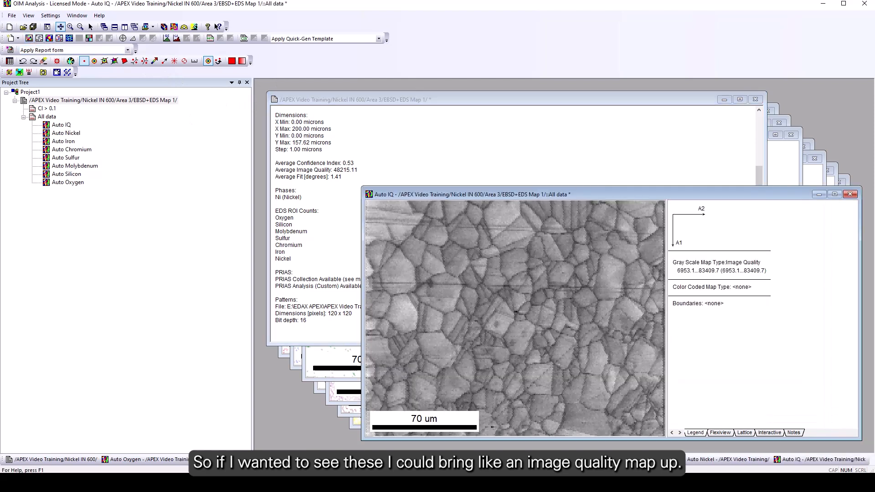
left_click(723, 432)
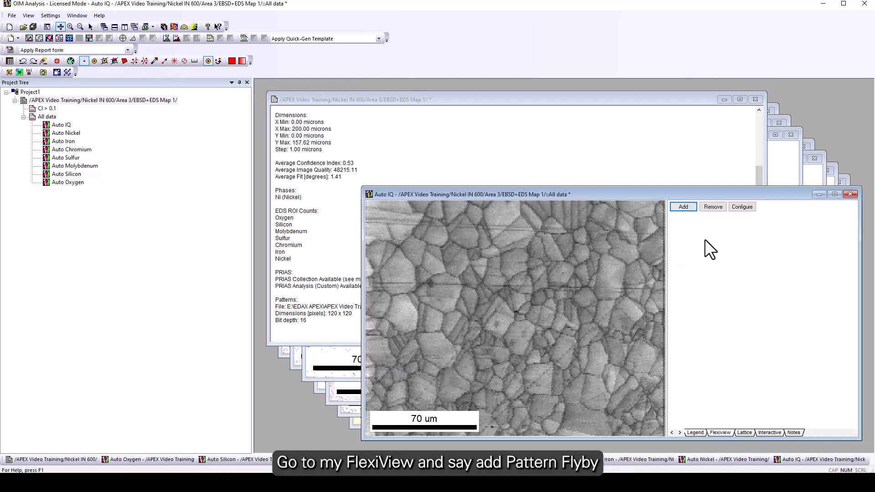
left_click(682, 207)
left_click(726, 285)
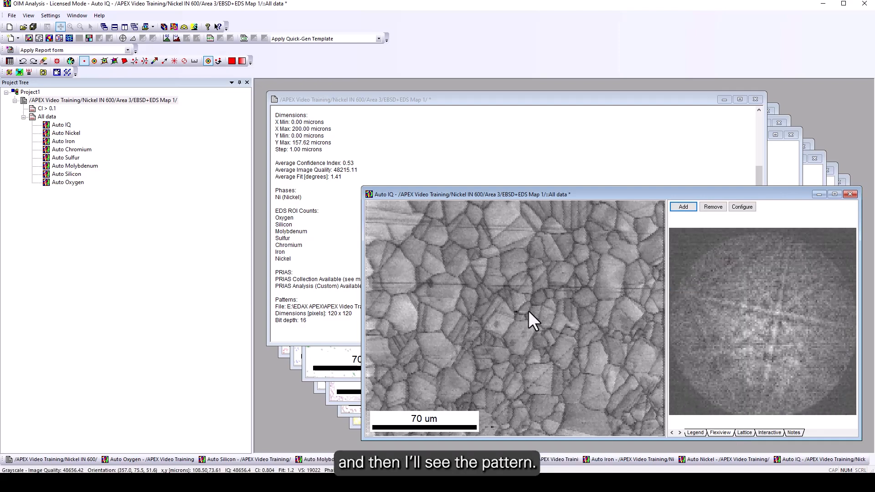
Add a static EBSD pattern view and pick points in two different grains of the image quality map.
left_click(677, 206)
left_click(711, 288)
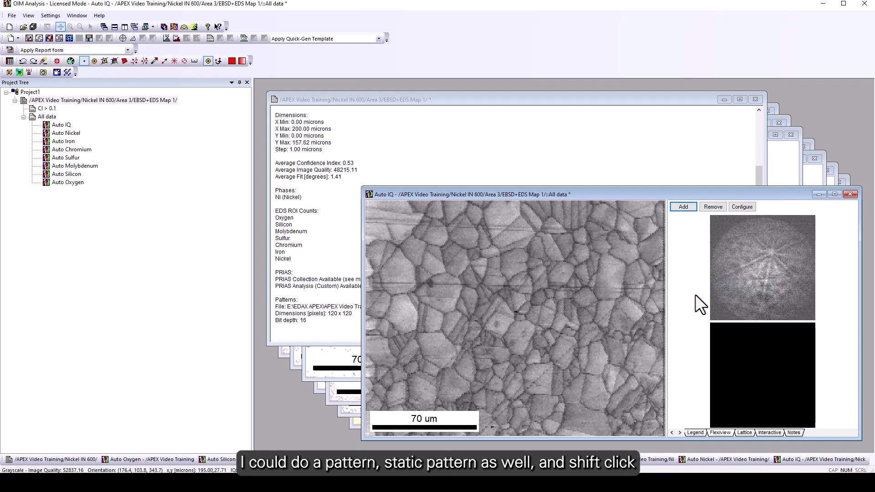
left_click(503, 325, "shift")
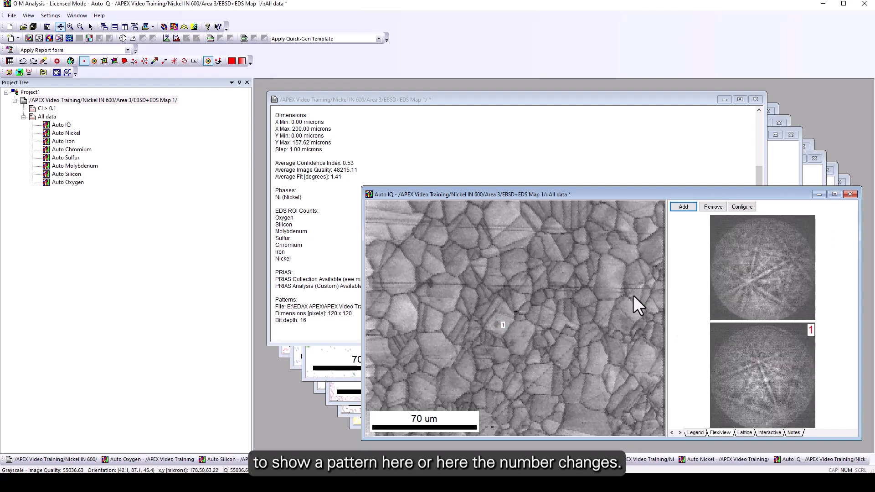
left_click(611, 275, "shift")
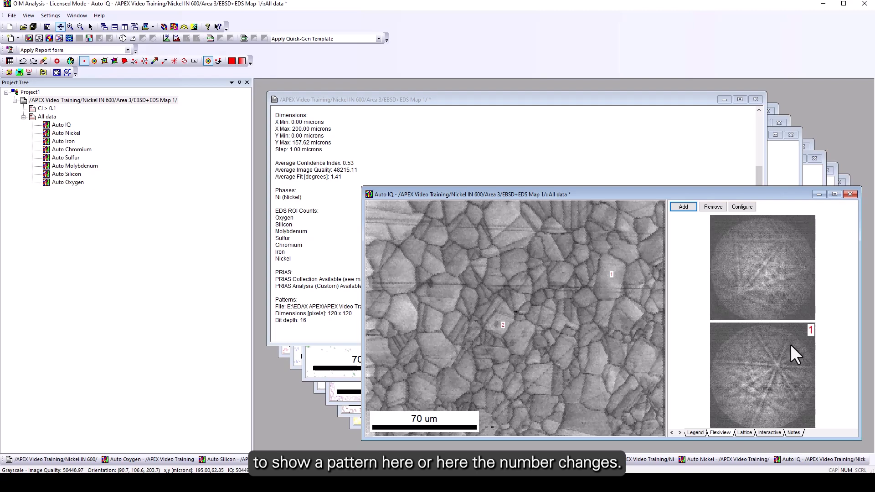
Add two more static EBSD pattern views and pick a third point in a grain near the map's upper edge.
left_click(683, 207)
left_click(721, 289)
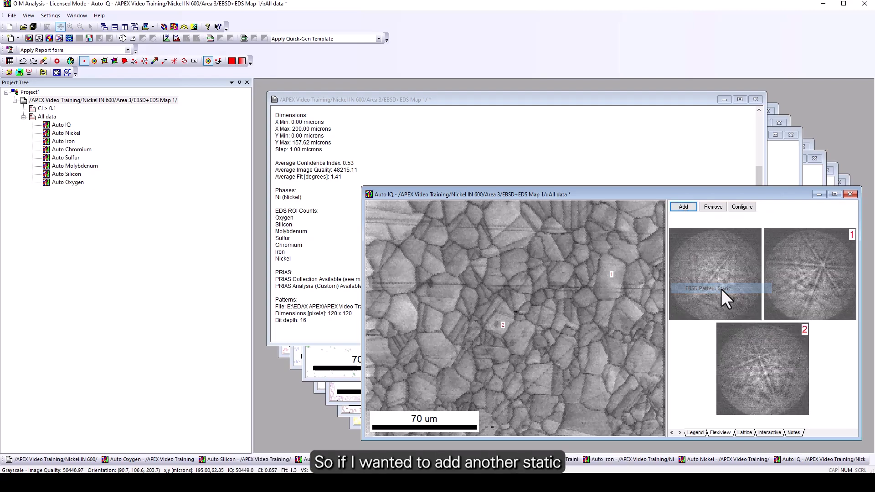
left_click(684, 206)
left_click(718, 287)
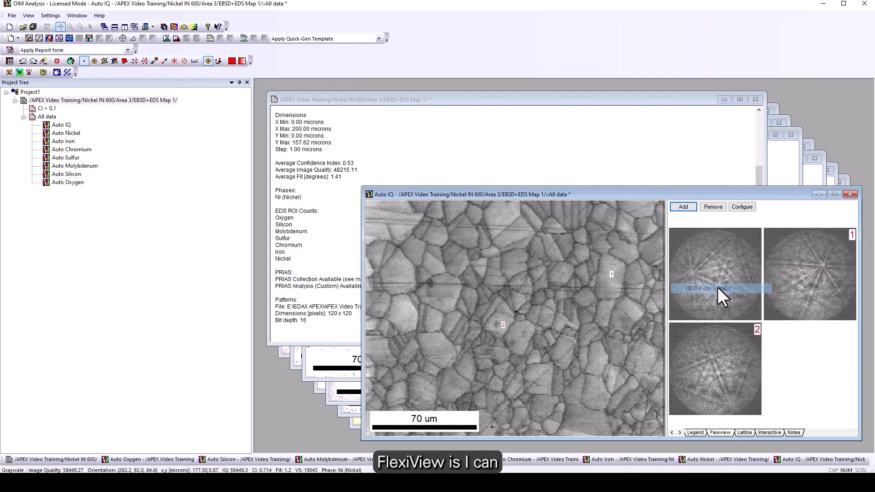
left_click(507, 235, "shift")
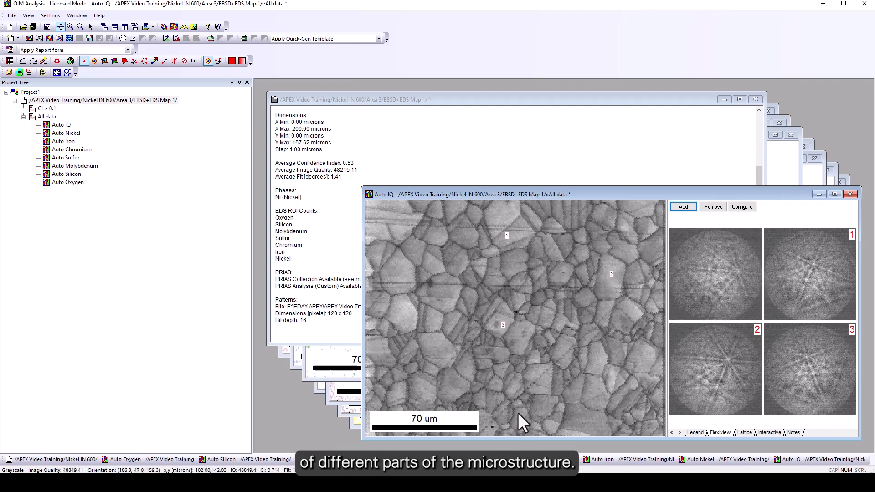
Inspect the point info of a grain in the image quality map, viewing its pattern without the indexed band overlay.
left_click(70, 61)
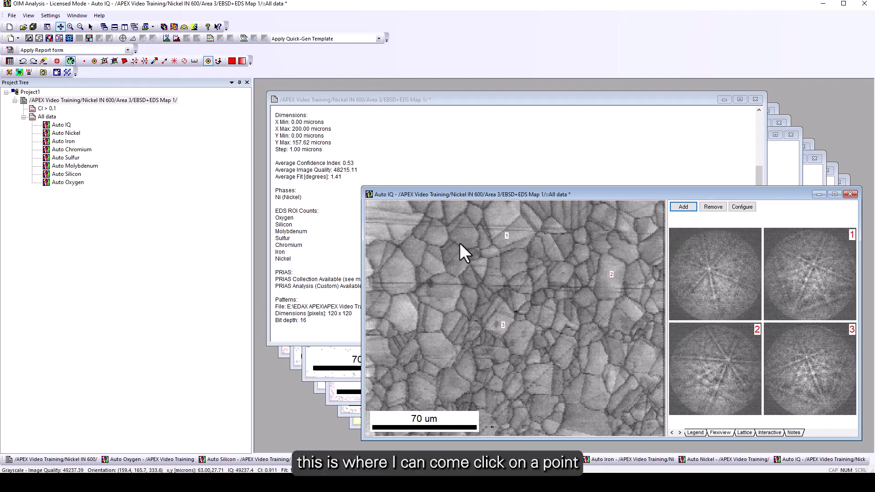
left_click(456, 269)
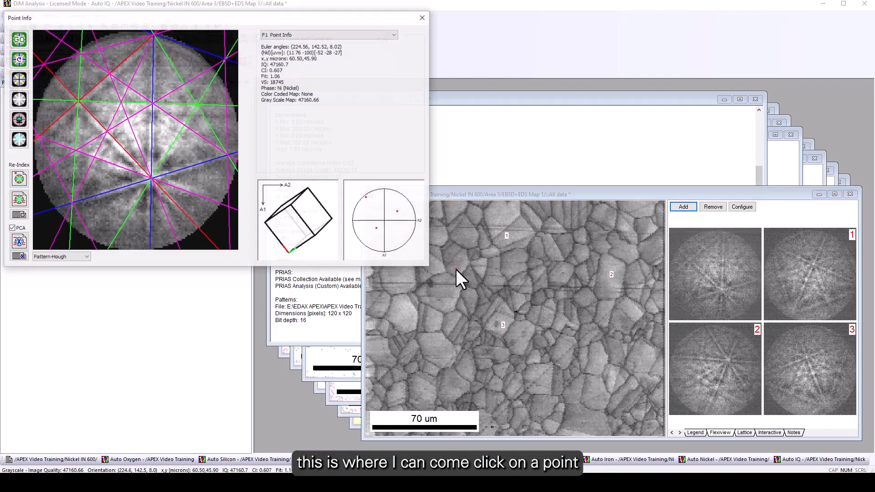
left_click(19, 79)
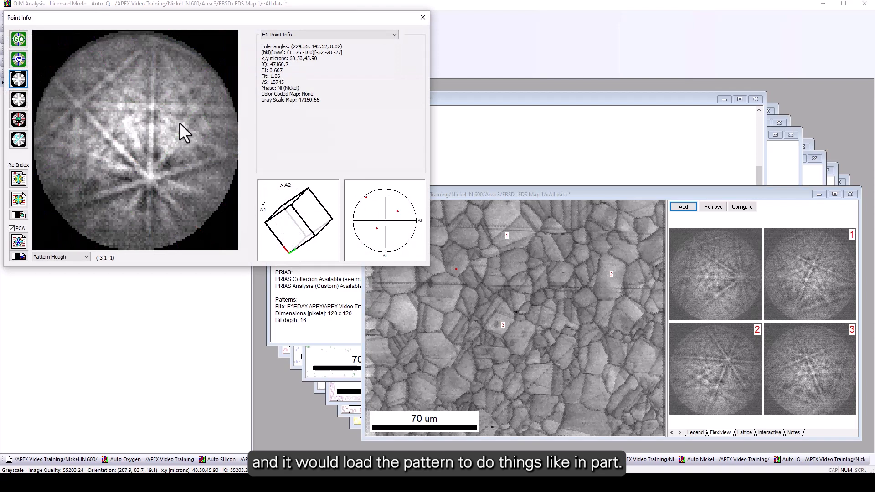
left_click(423, 17)
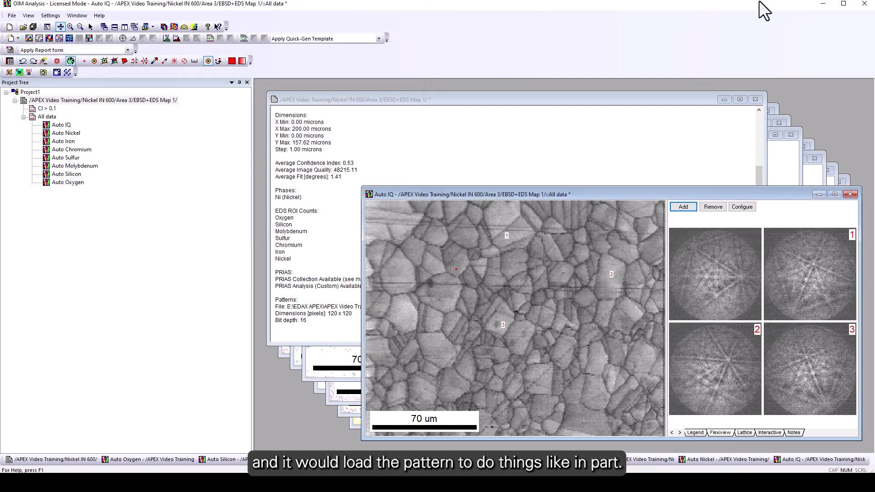
Exit OIM Analysis, closing the open project and its maps.
left_click(864, 3)
left_click(444, 261)
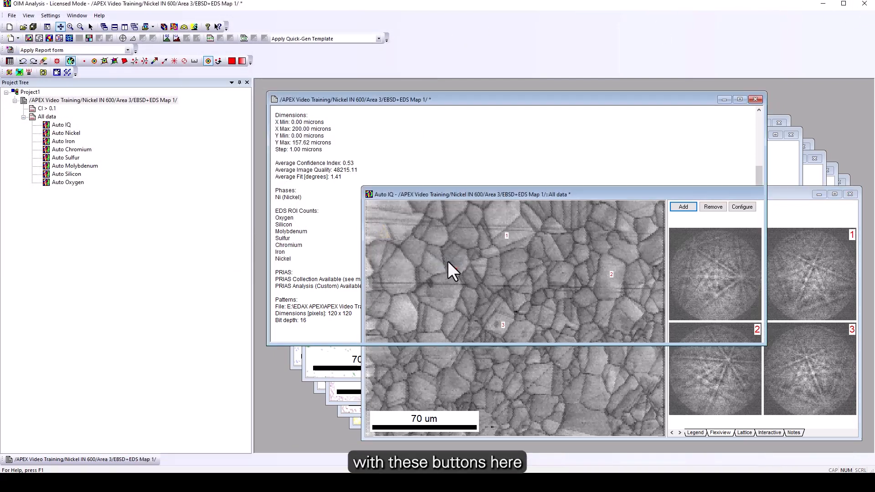